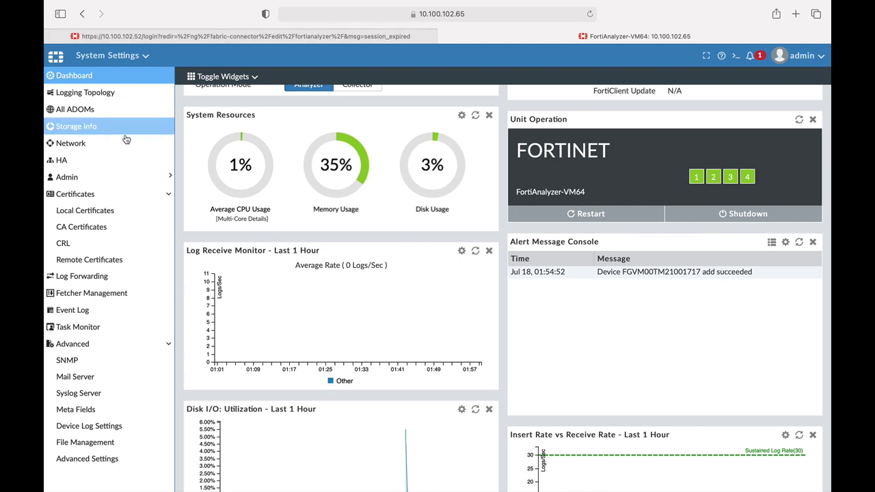
Open the root ADOM for editing and review its log retention and disk utilization settings.
click(86, 113)
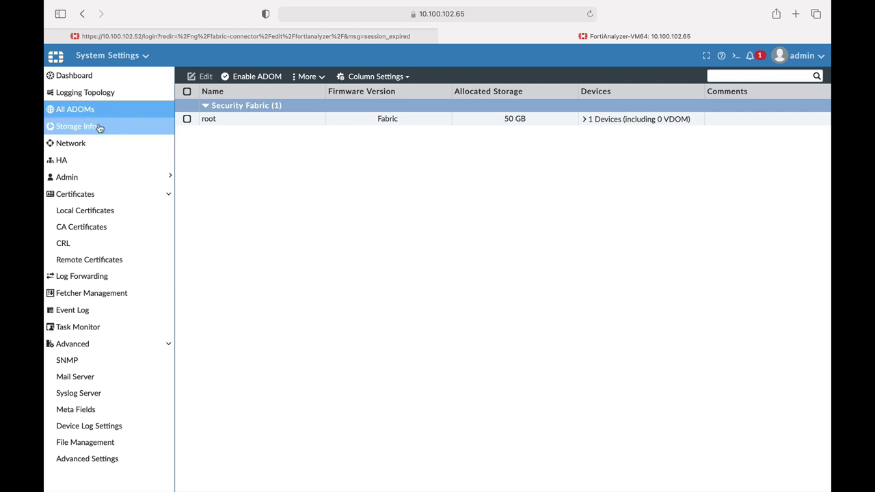
click(228, 121)
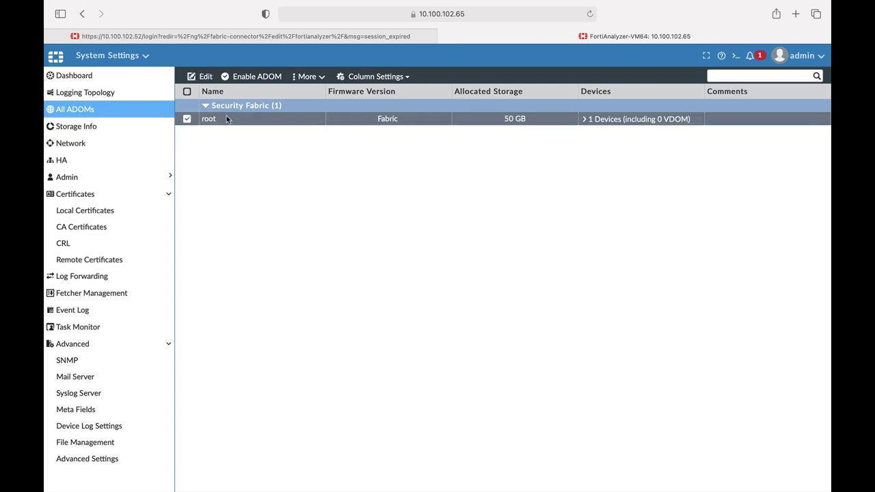
click(205, 76)
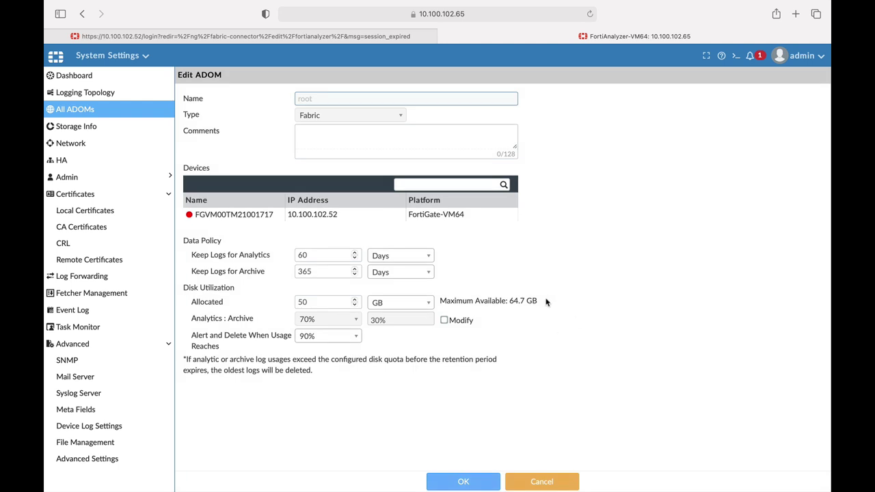
click(321, 257)
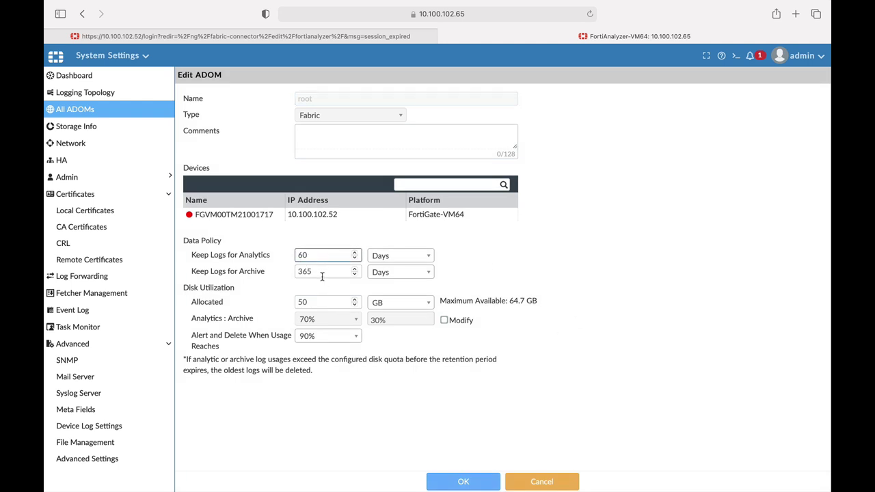
click(321, 271)
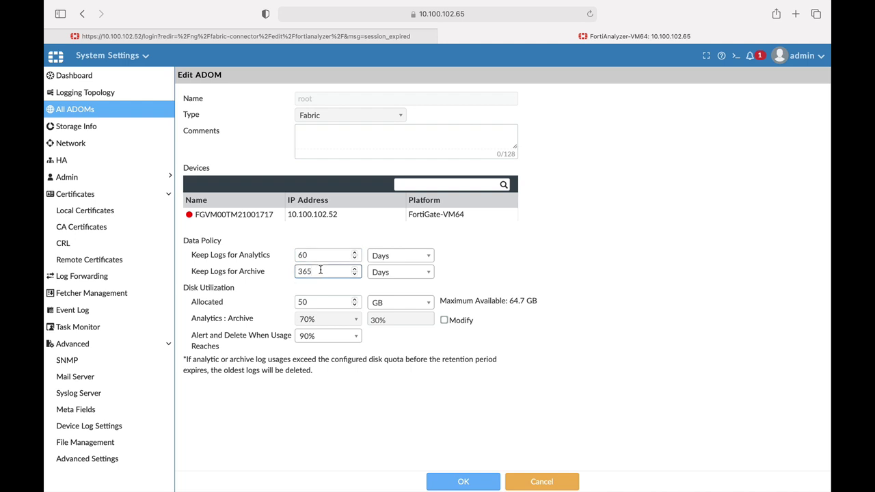
click(334, 319)
Review the storage info, the network management interface settings and the HA cluster settings.
click(104, 128)
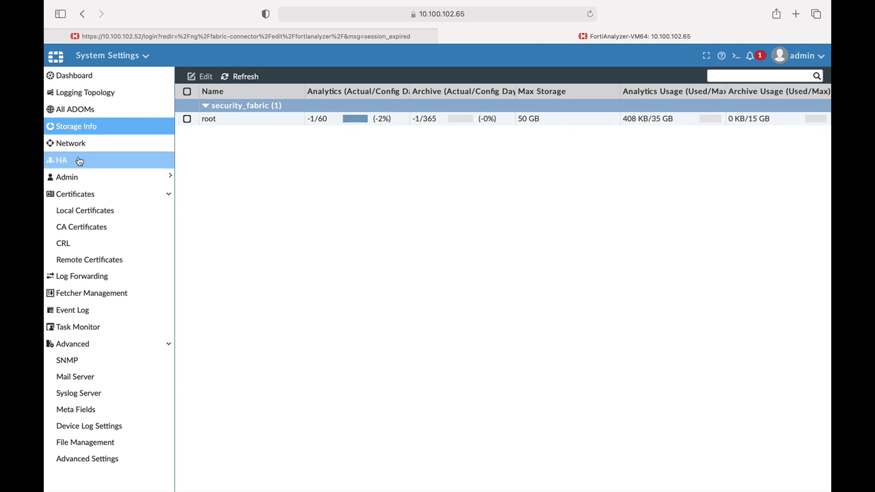
click(85, 146)
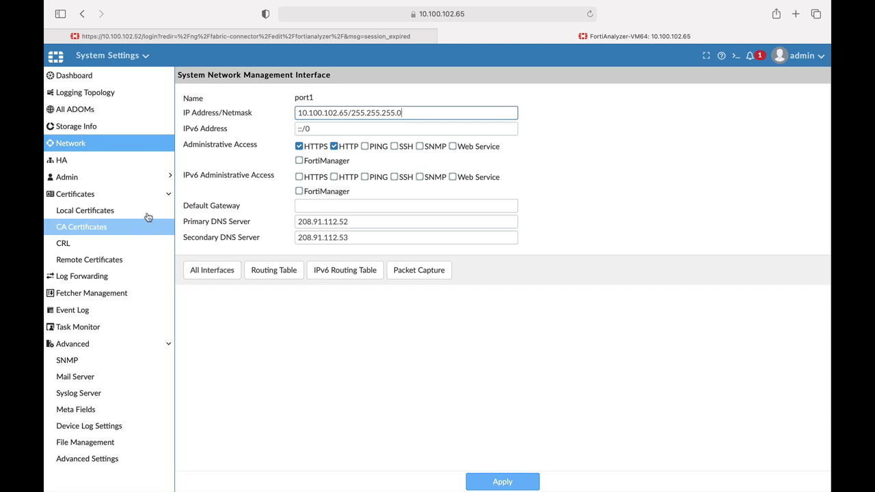
click(130, 160)
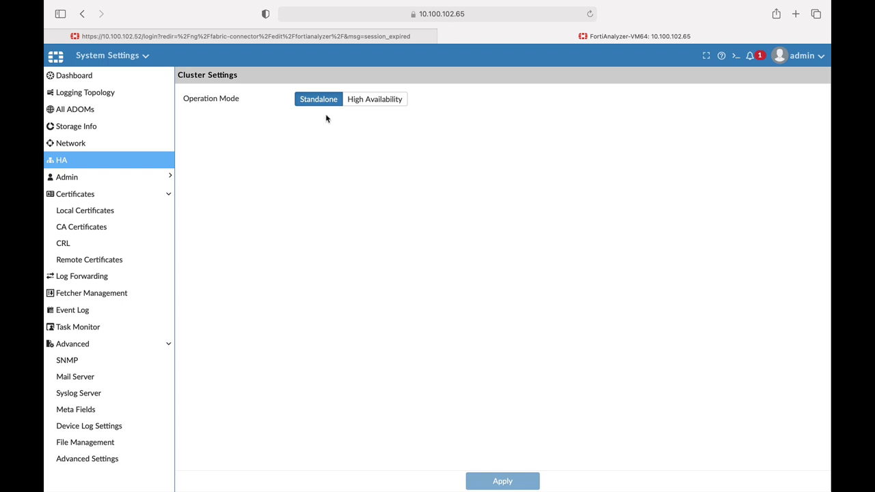
View the admin account's settings in the administrators list and close them without saving.
click(113, 180)
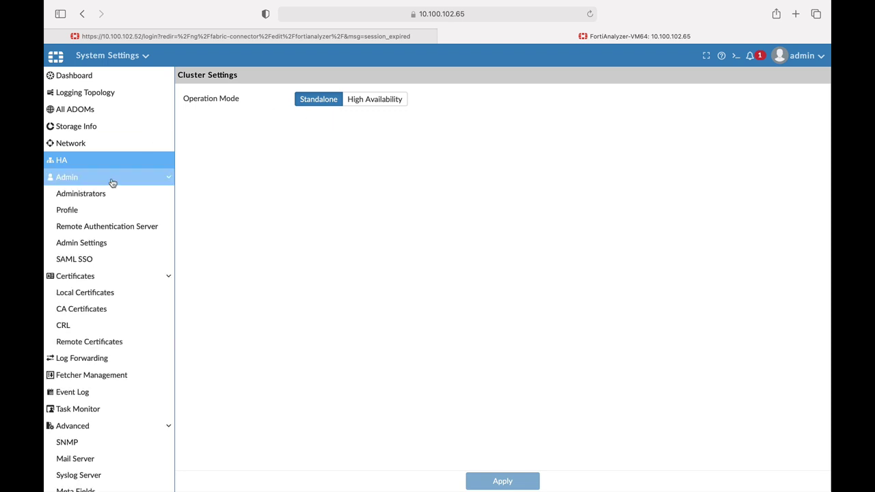
click(101, 197)
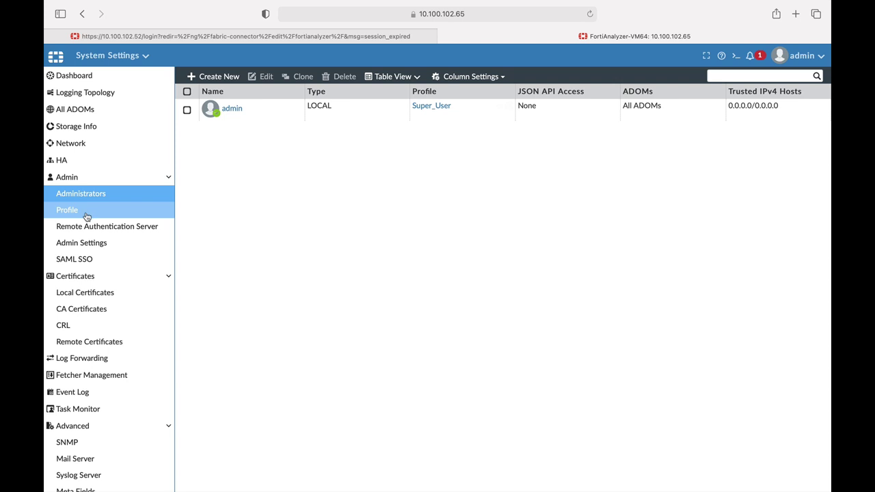
click(187, 110)
click(262, 76)
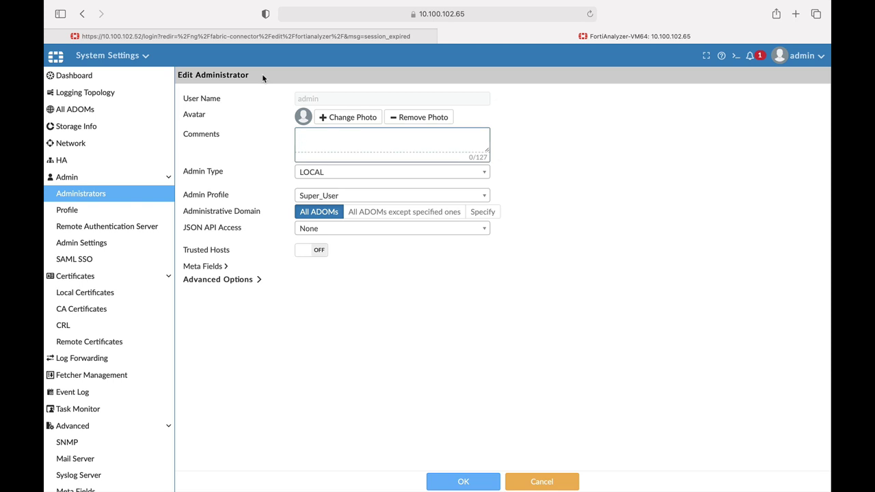
click(545, 484)
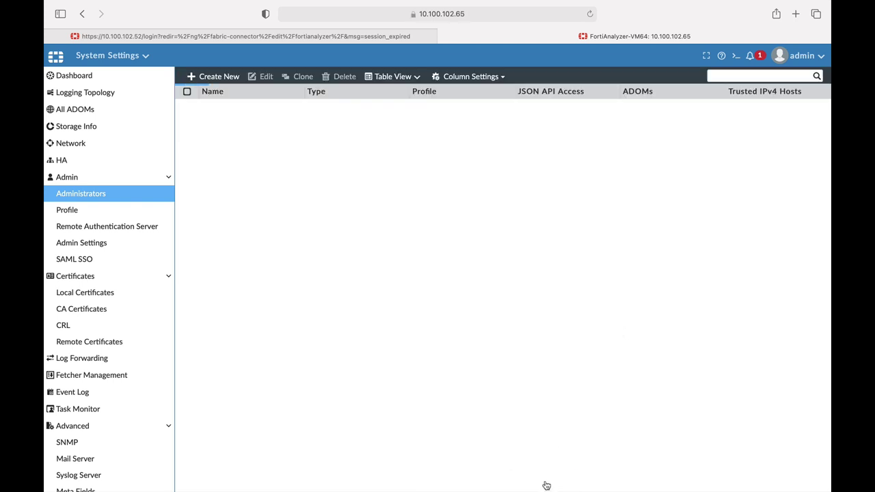
Inspect the Super_User profile's permissions and the server types available for a new remote authentication server.
click(98, 210)
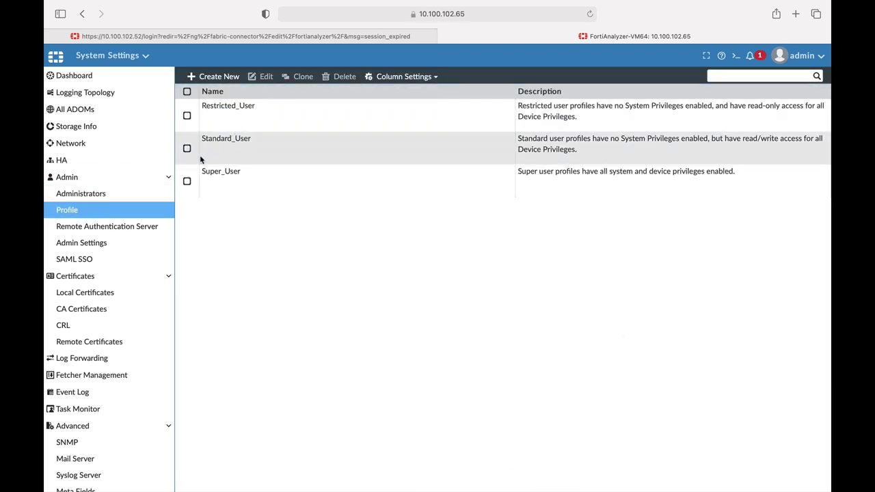
click(188, 182)
click(267, 77)
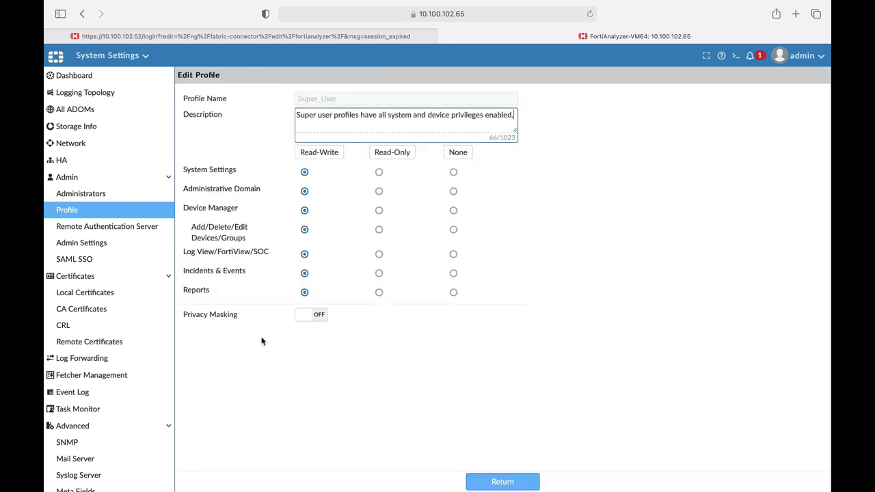
click(115, 232)
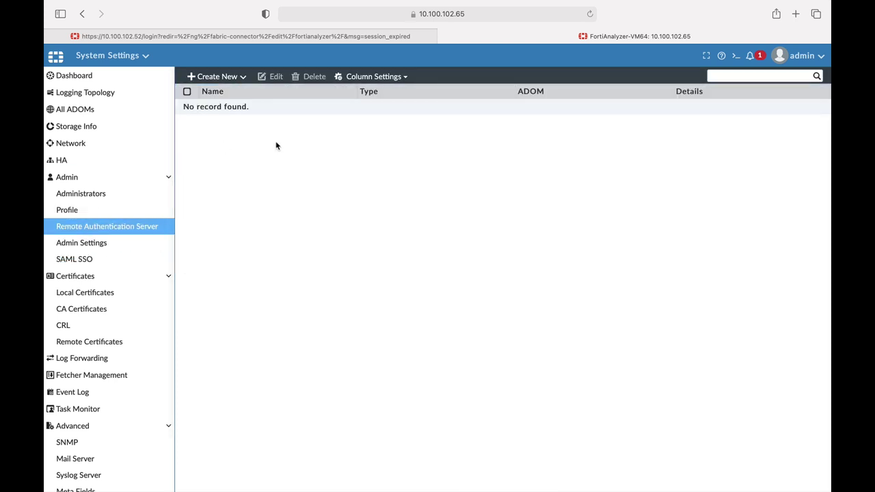
click(226, 77)
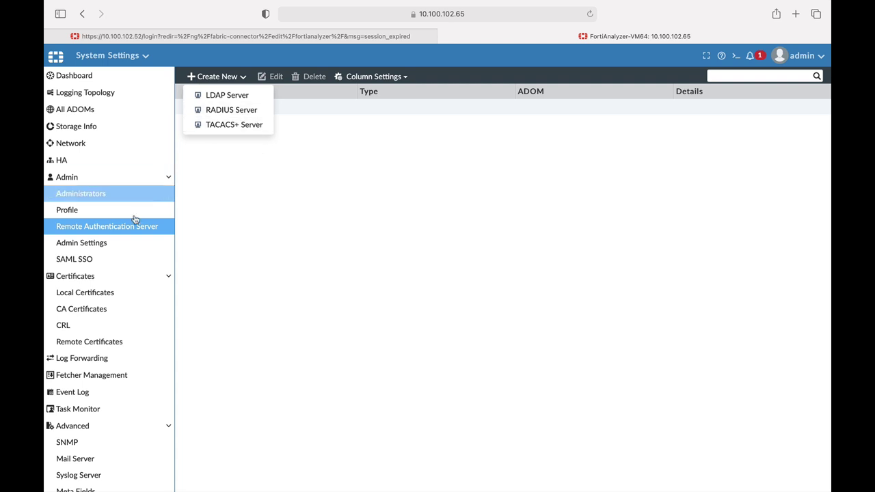
Review the Admin Settings page, including the idle timeout, and collapse the Certificates section.
click(123, 249)
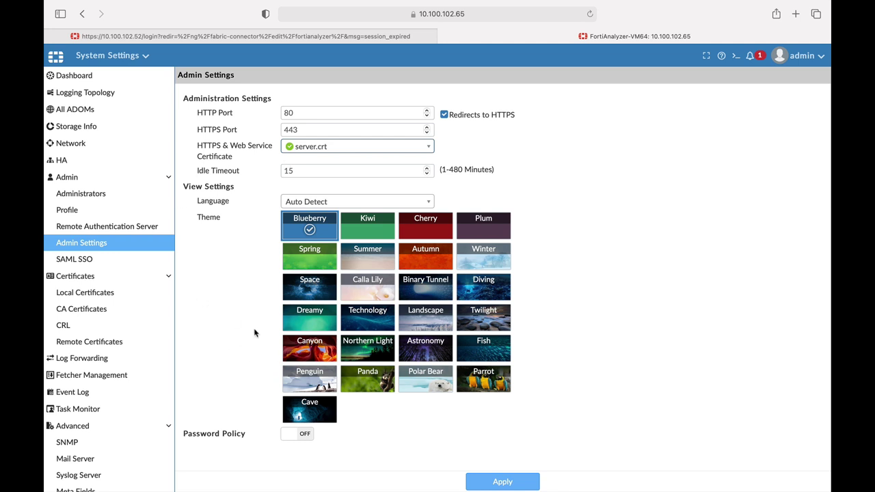
click(314, 171)
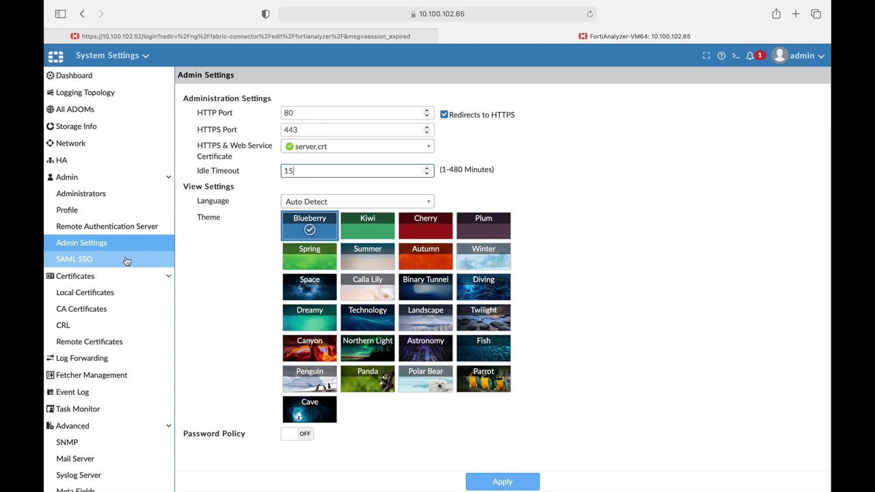
click(122, 281)
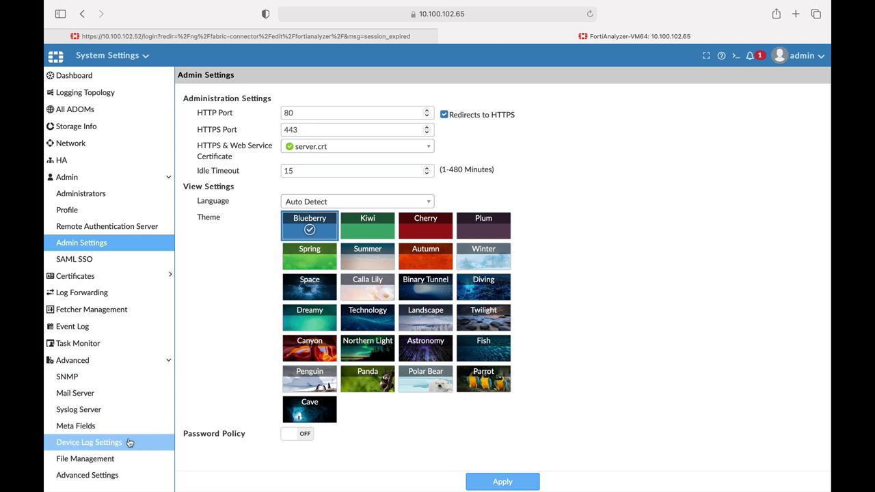
Check the syslog server list and view the form for a new log forwarding entry, cancelling it without saving.
click(109, 413)
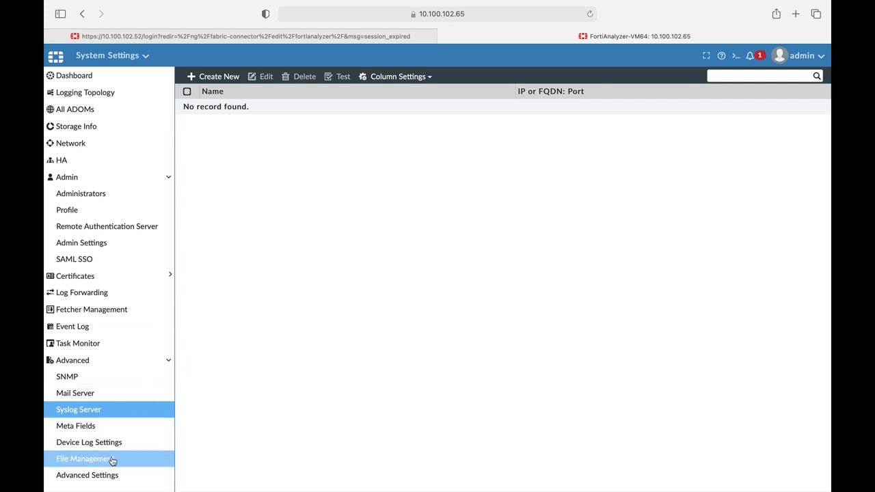
click(112, 293)
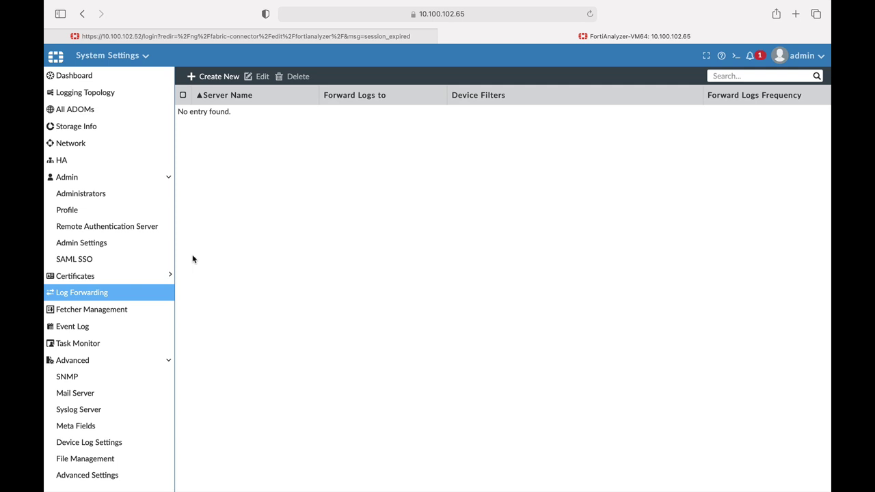
click(228, 75)
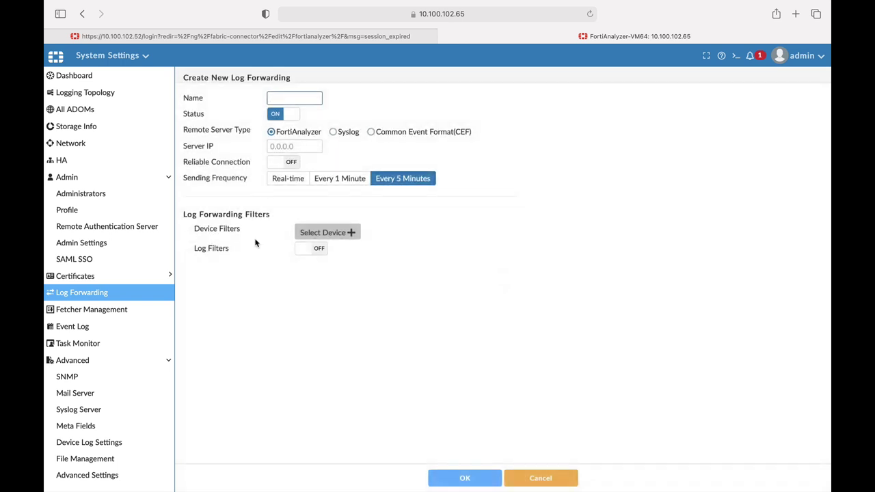
click(532, 479)
Switch to Log View and look through the FortiAnalyzer event logs of the last hour.
click(127, 60)
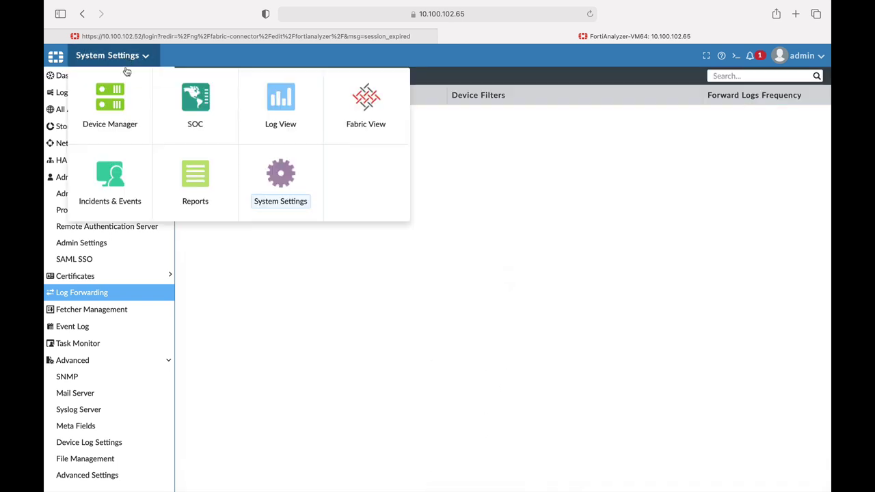
click(279, 108)
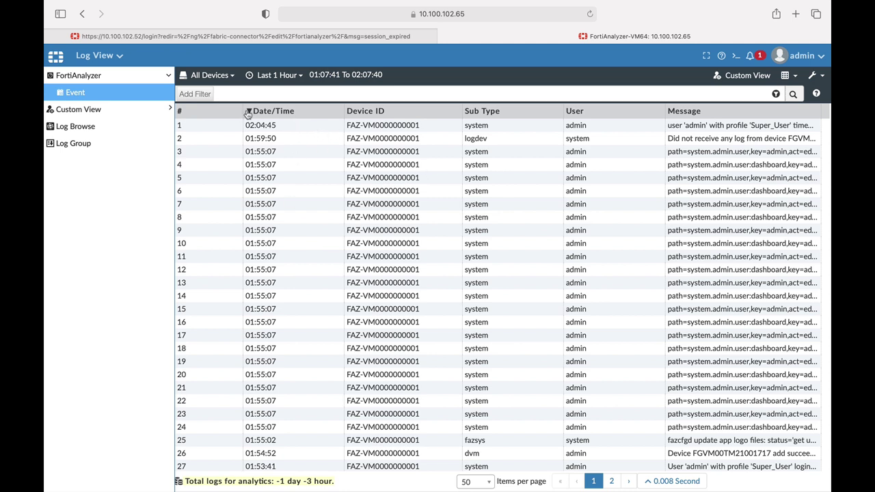
scroll(317, 243, down, 5)
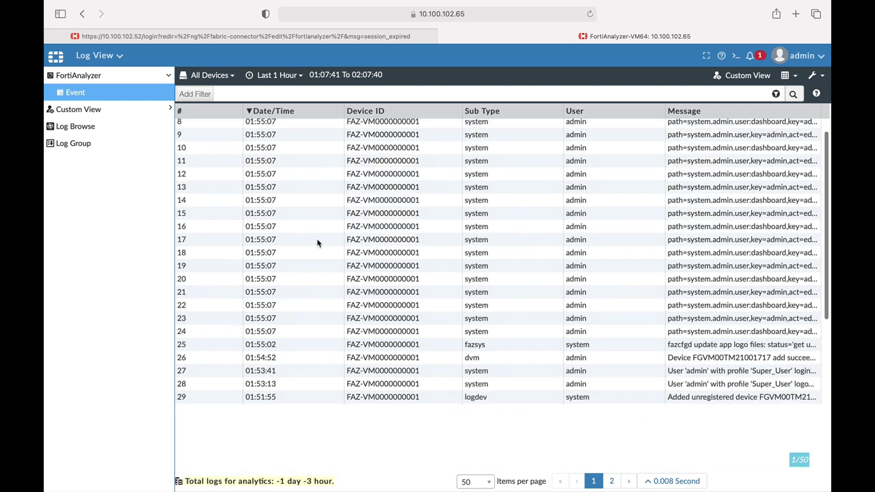
scroll(317, 243, up, 5)
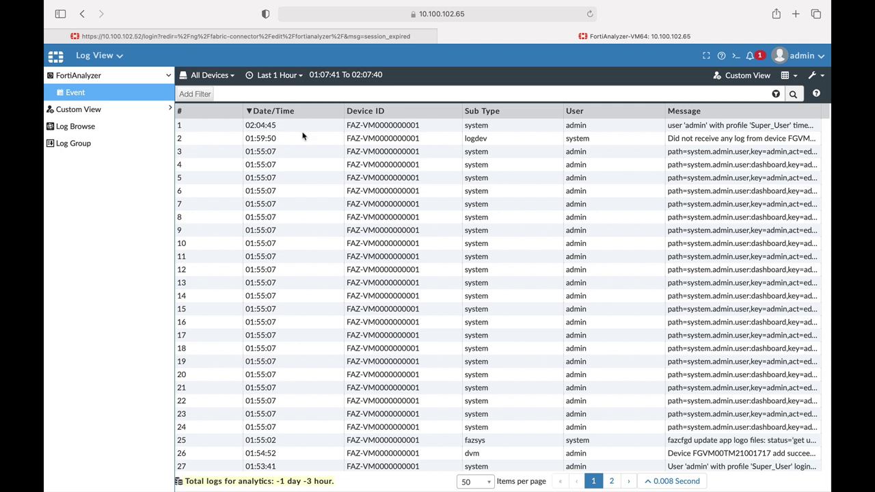
Browse the fields available for filtering the event log and close the list without adding a filter.
click(209, 99)
scroll(228, 251, down, 10)
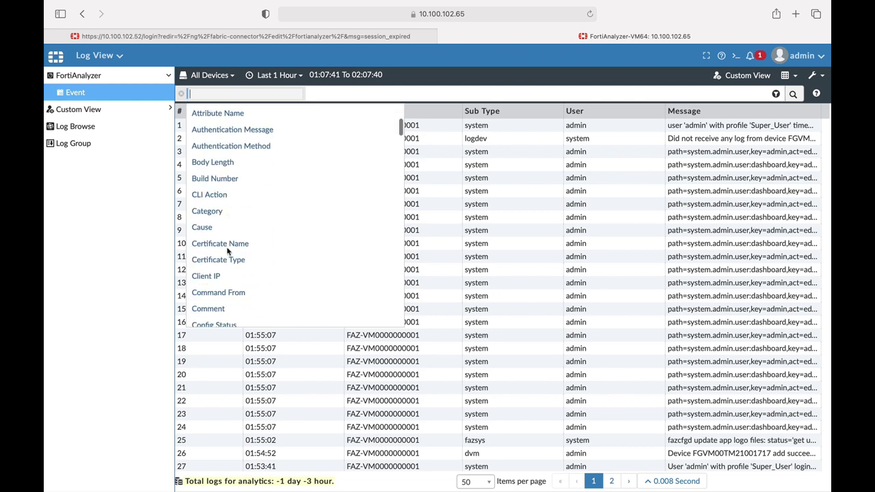
scroll(228, 252, down, 10)
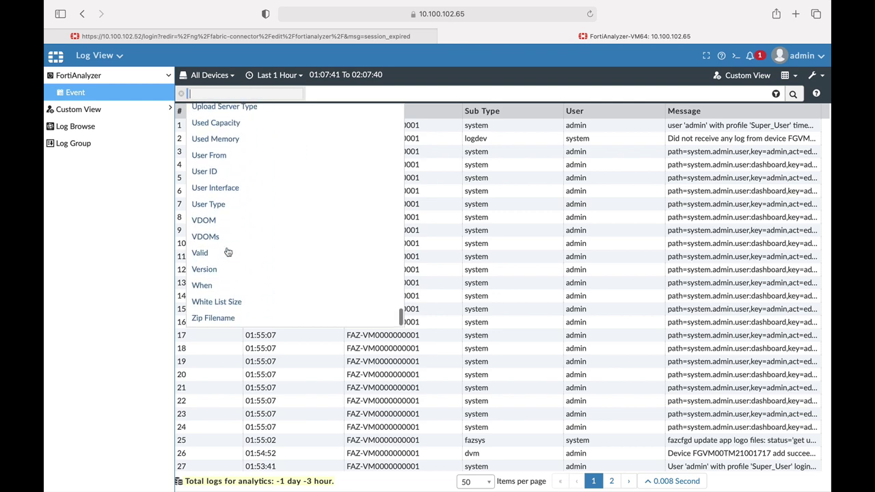
scroll(228, 252, up, 20)
scroll(227, 251, up, 4)
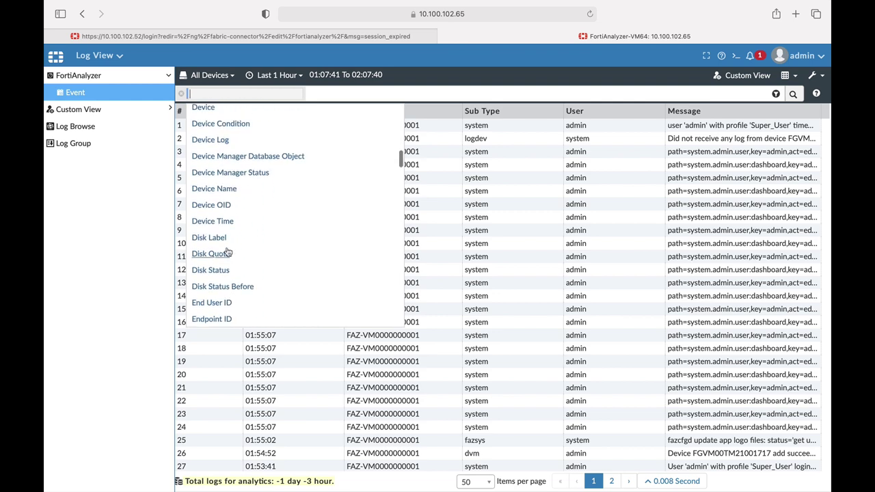
click(241, 111)
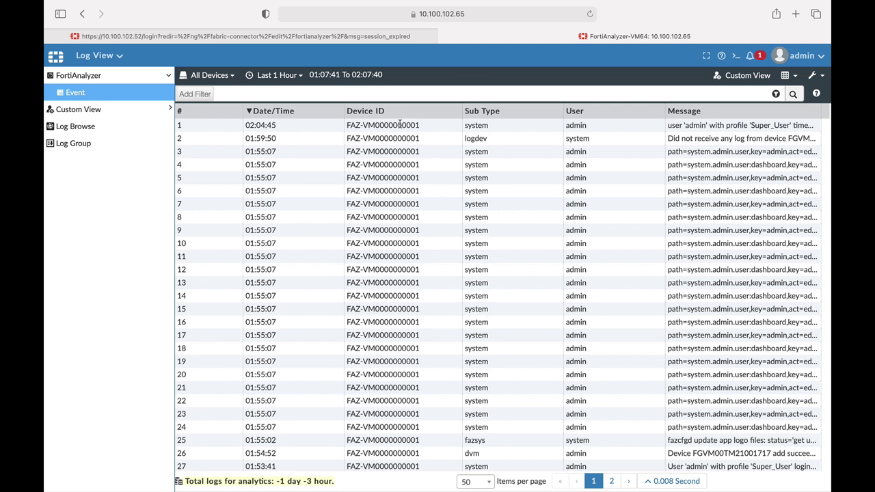
Filter the event log to exclude entries whose Sub Type is system.
right_click(479, 125)
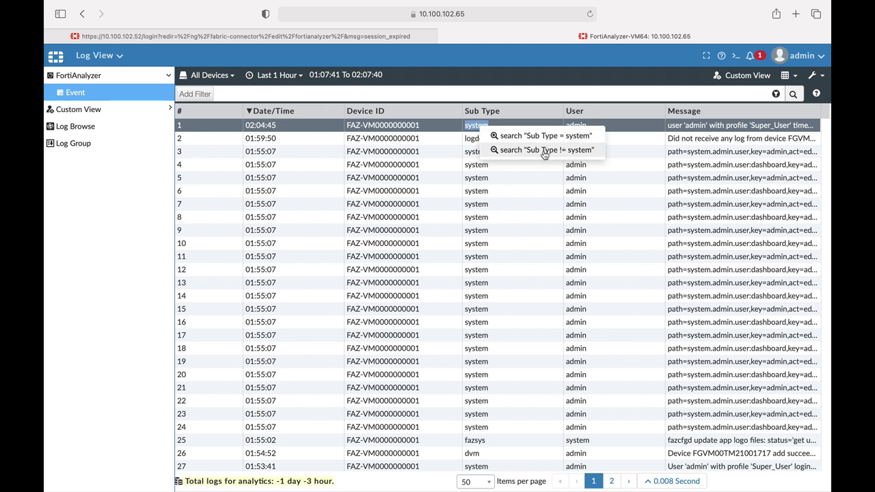
click(545, 153)
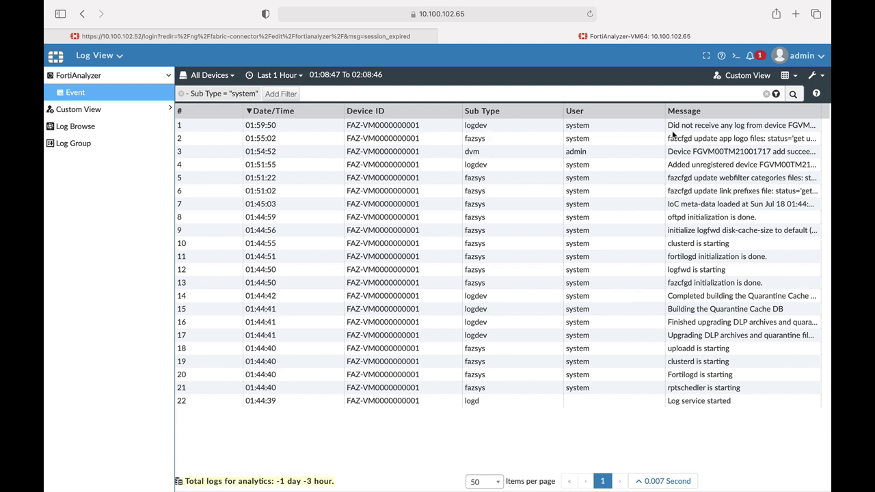
In the CLI console, enter "config system global" and run "get" to list the global system settings.
click(736, 56)
click(618, 122)
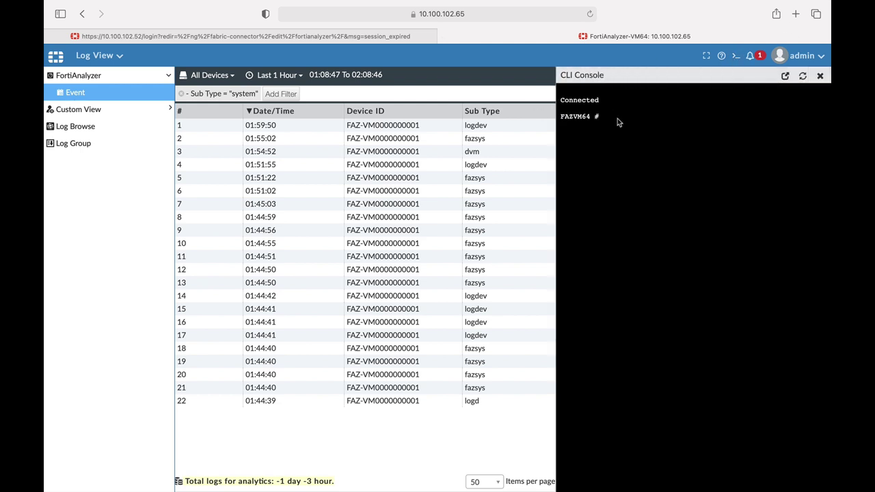
text(config system global)
key(Return)
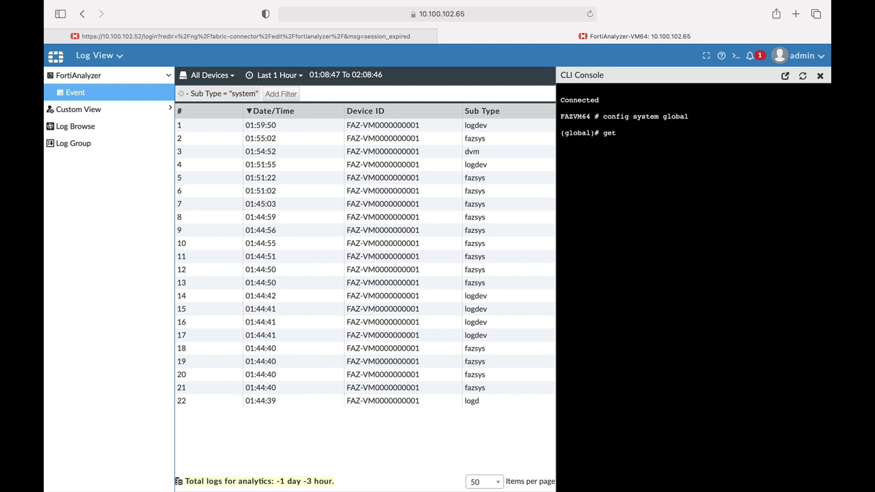
text(get)
key(Return)
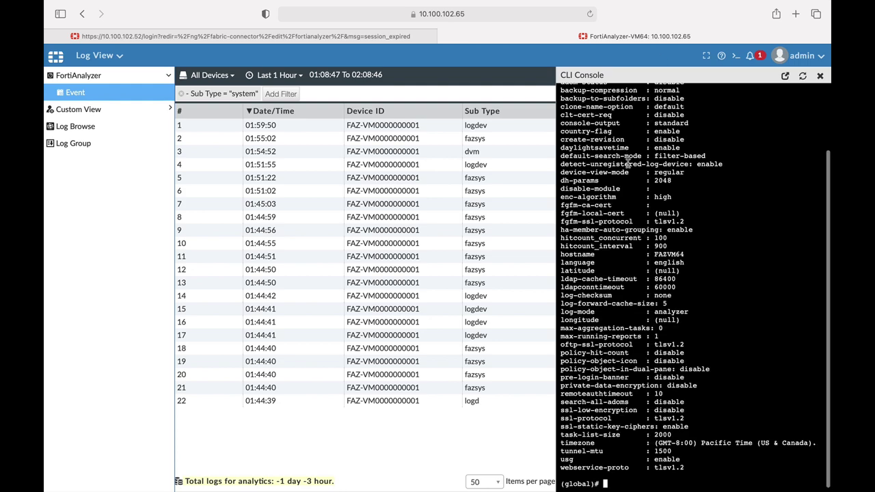
Review the listed global settings, run "get system status" in the CLI console, and close the console.
scroll(628, 164, up, 10)
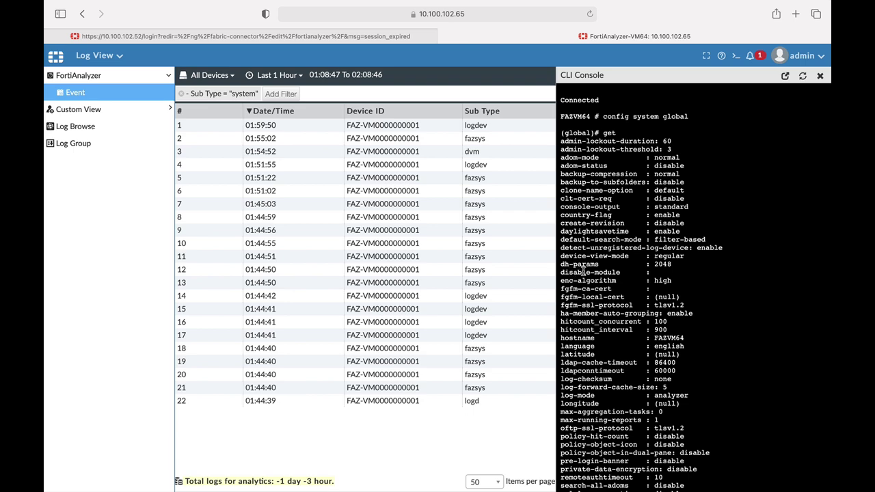
scroll(608, 325, down, 3)
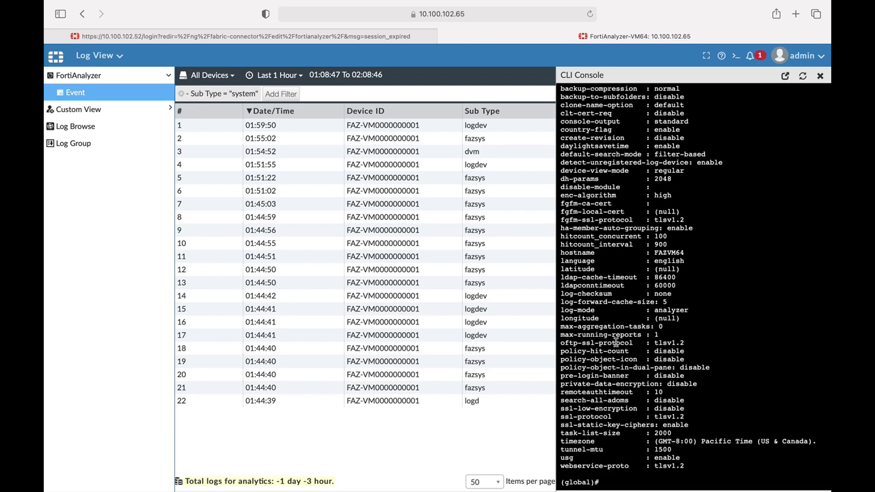
text(get system  status)
key(Return)
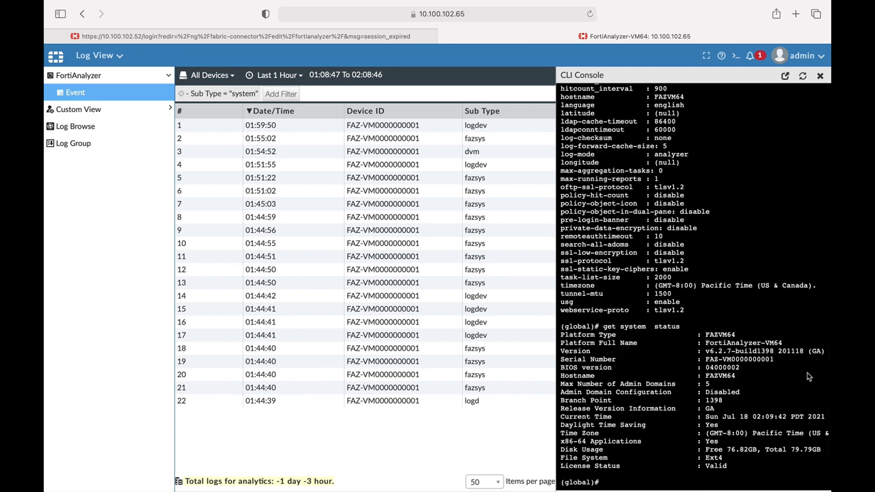
click(820, 75)
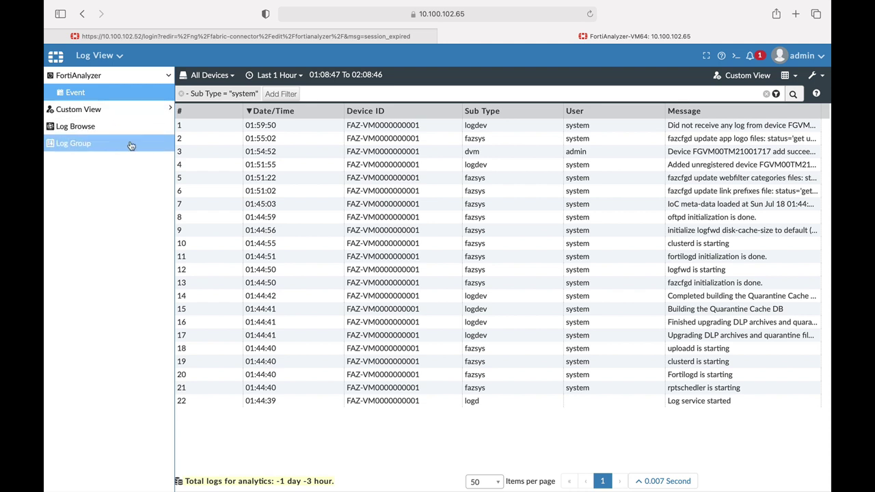
Open Log Browse, select the FAZVM64 elog entry, and look at the actions available for it.
click(89, 129)
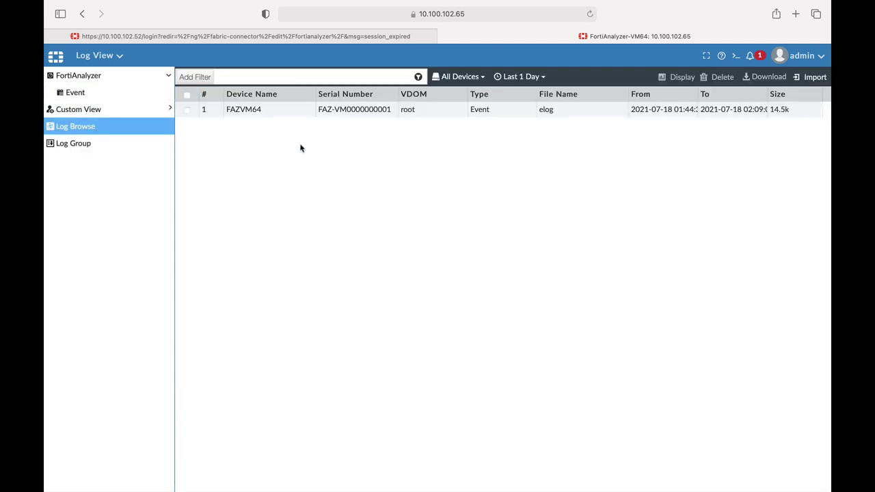
click(251, 113)
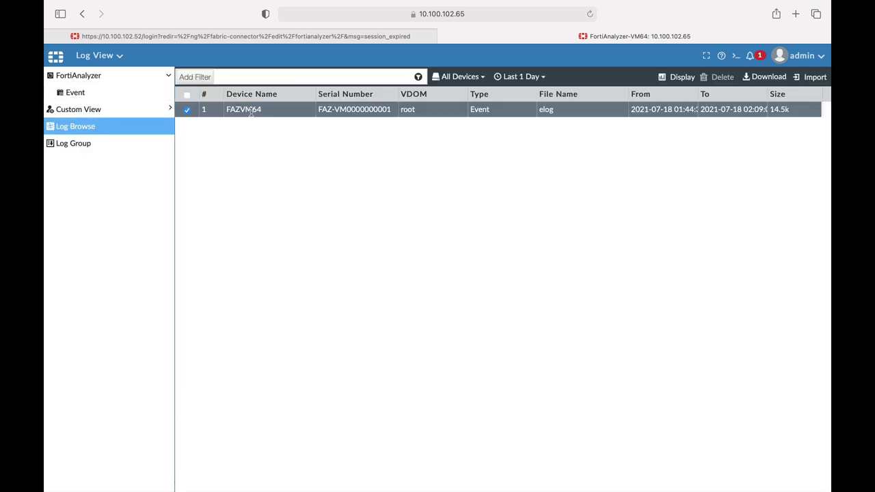
right_click(251, 114)
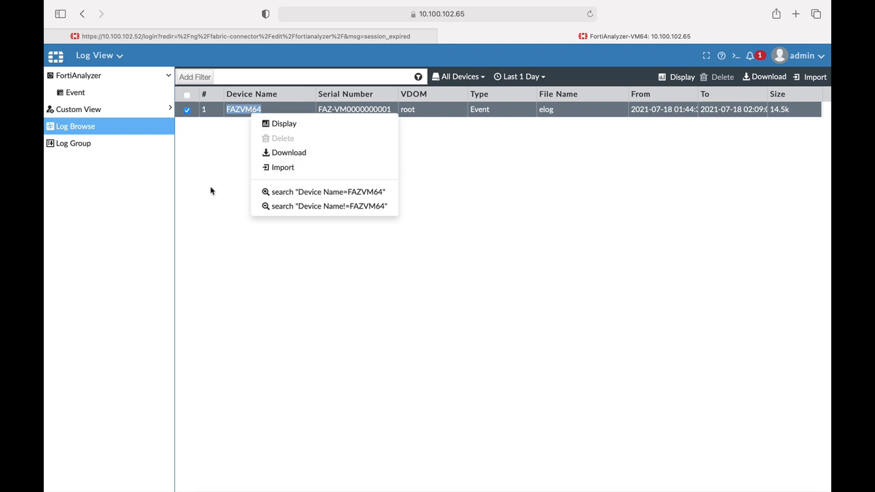
click(234, 181)
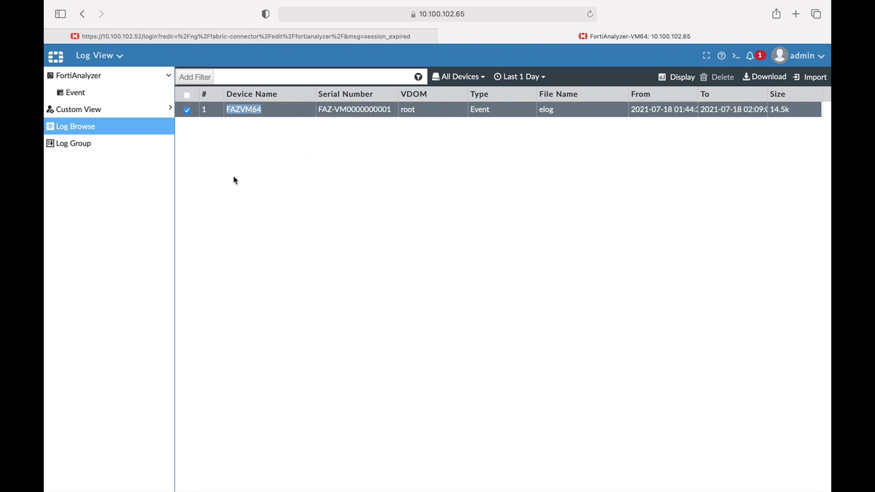
Look at the form for a new log group without creating one, and return to Log View's event logs.
click(107, 144)
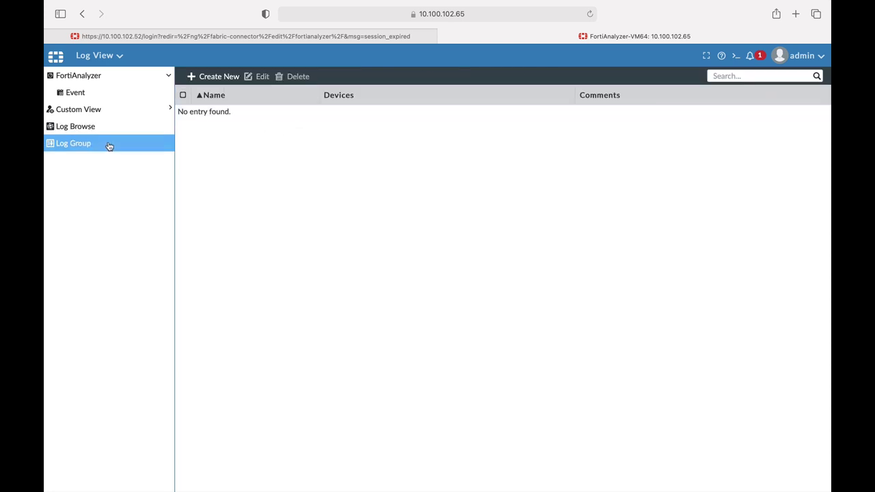
click(225, 77)
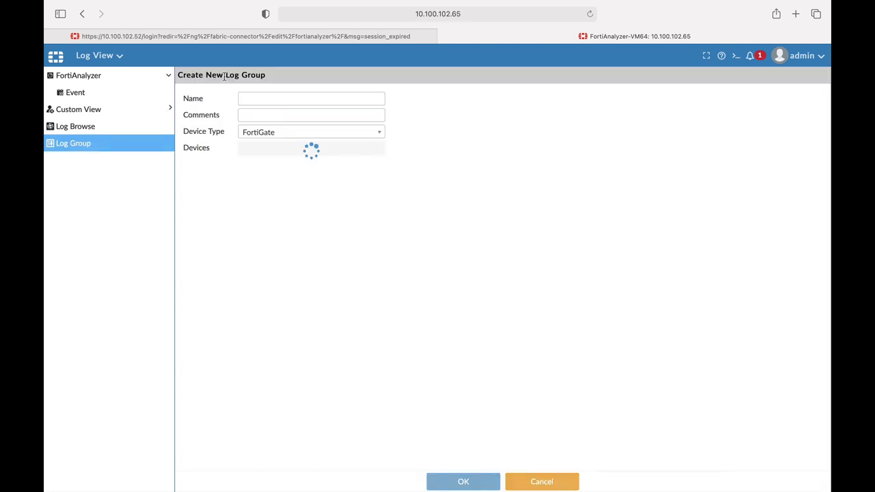
click(296, 134)
click(216, 189)
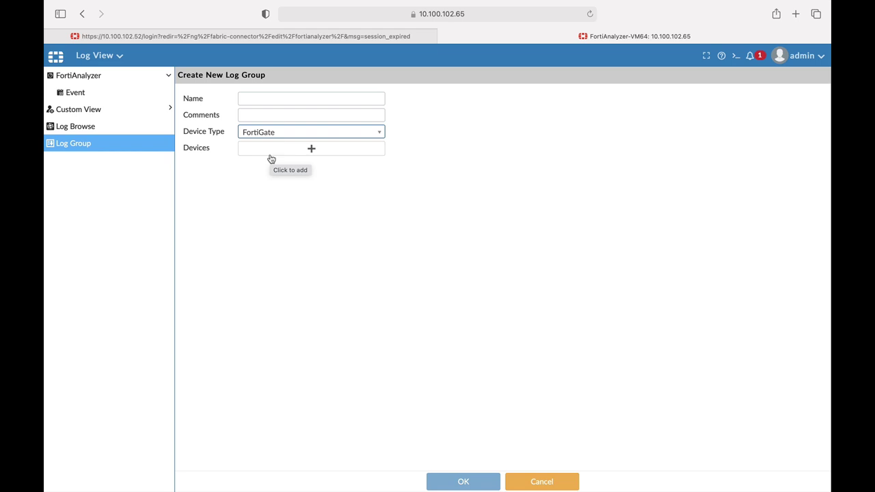
click(119, 110)
click(93, 74)
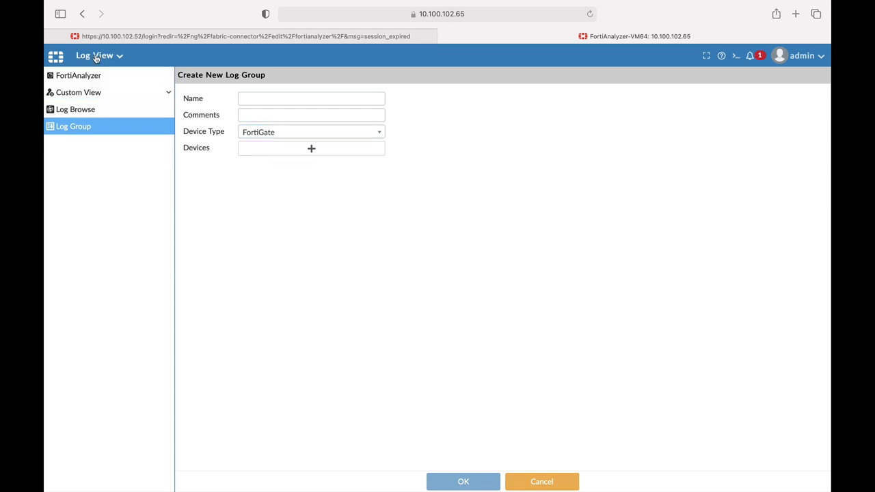
click(96, 58)
click(285, 86)
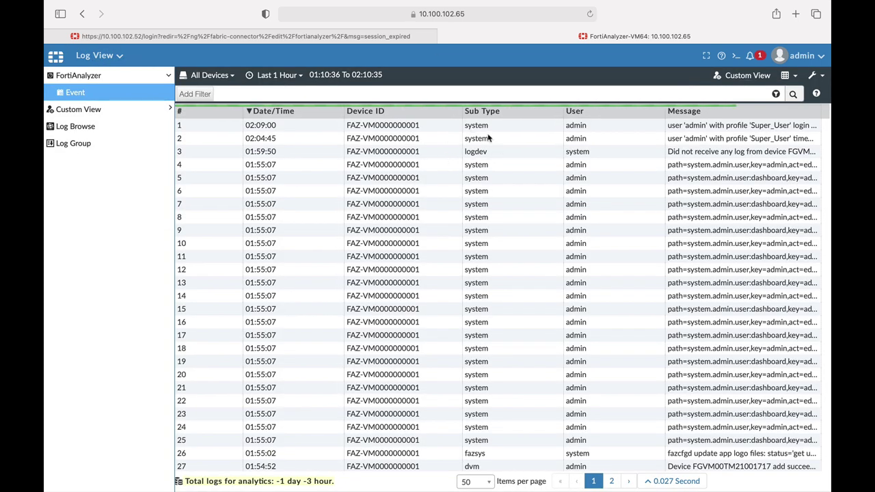
Look at the event log's filter choices and the form for saving a custom view, and cancel without saving.
click(214, 93)
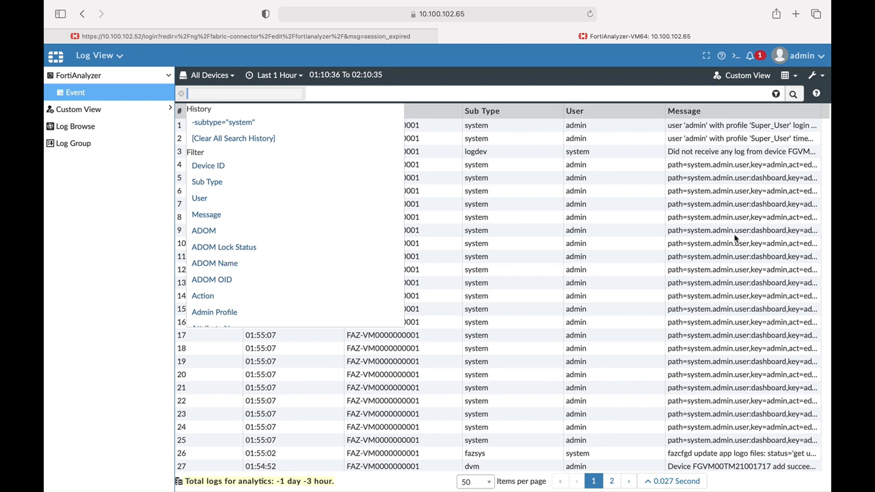
click(747, 77)
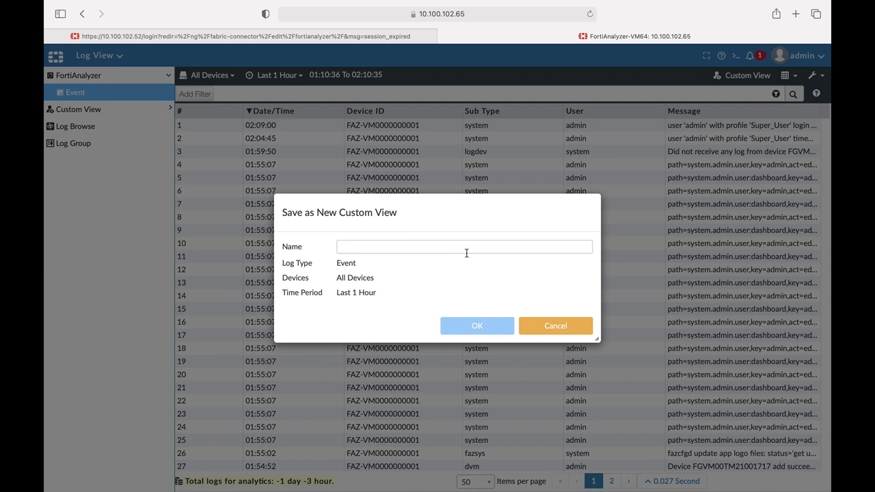
click(553, 326)
Switch to Reports and examine the dataset creation form and the query of the App-Risk-DLP-UTM-Event dataset without creating anything.
click(102, 60)
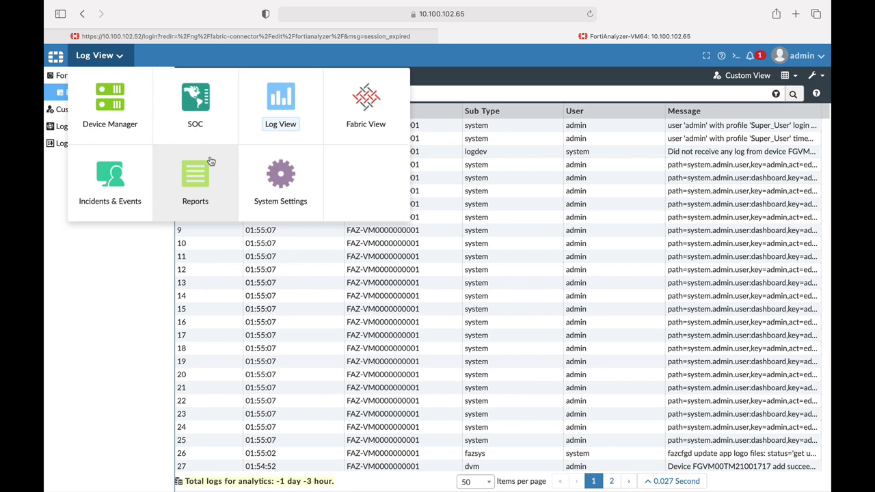
click(196, 178)
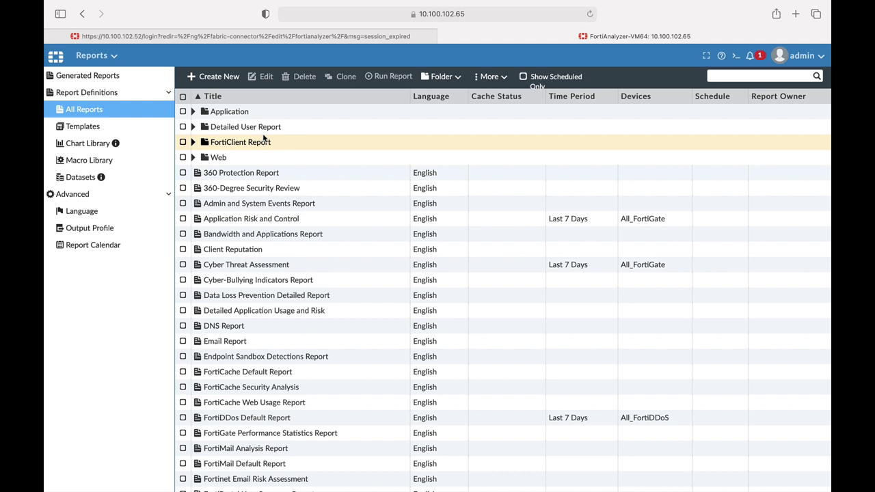
click(94, 177)
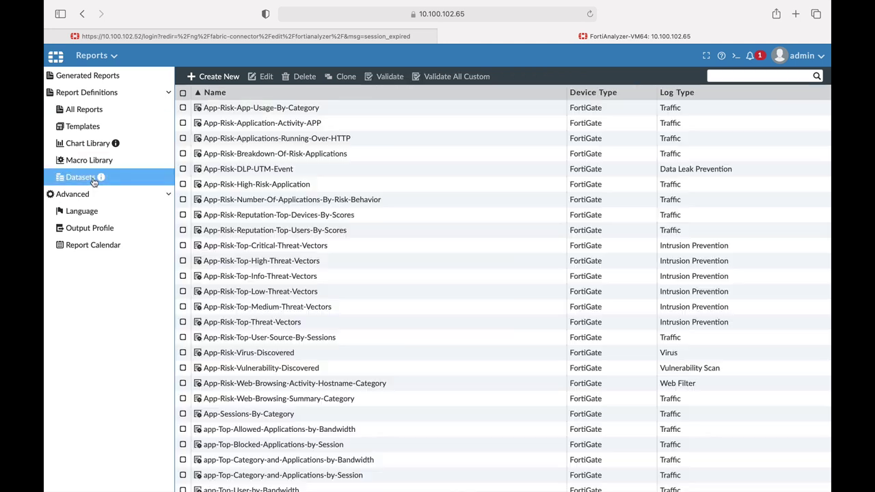
click(226, 79)
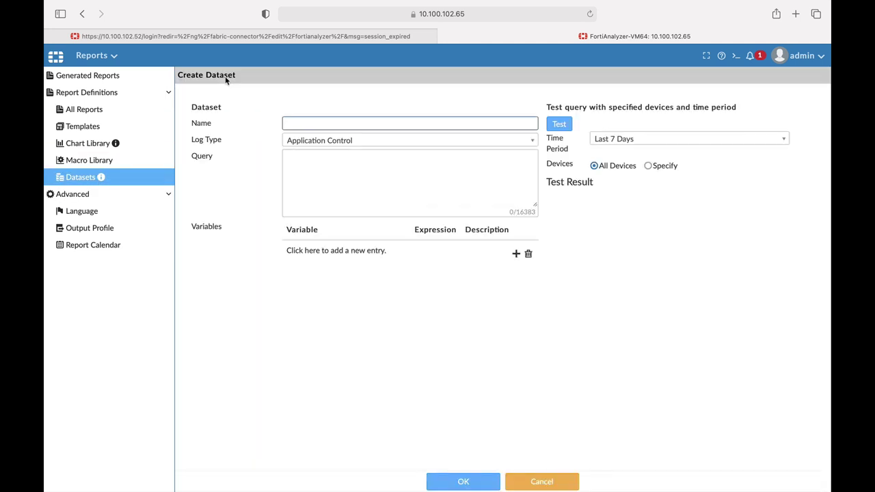
click(299, 172)
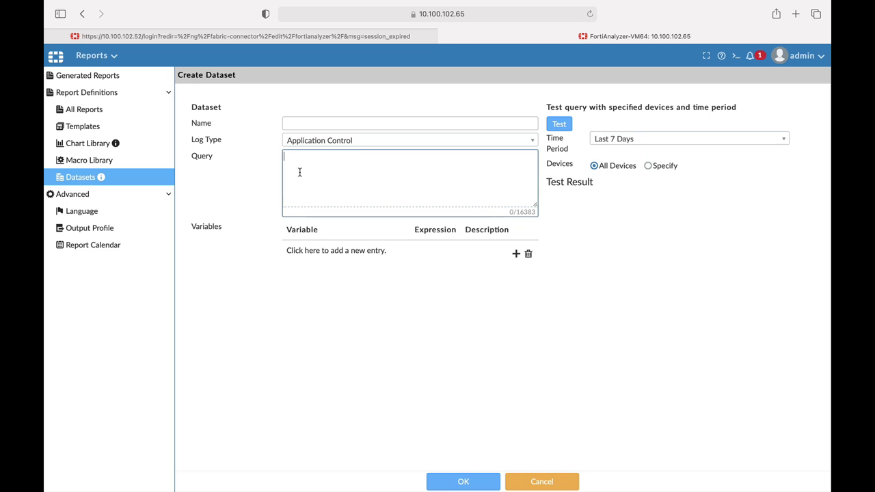
click(546, 481)
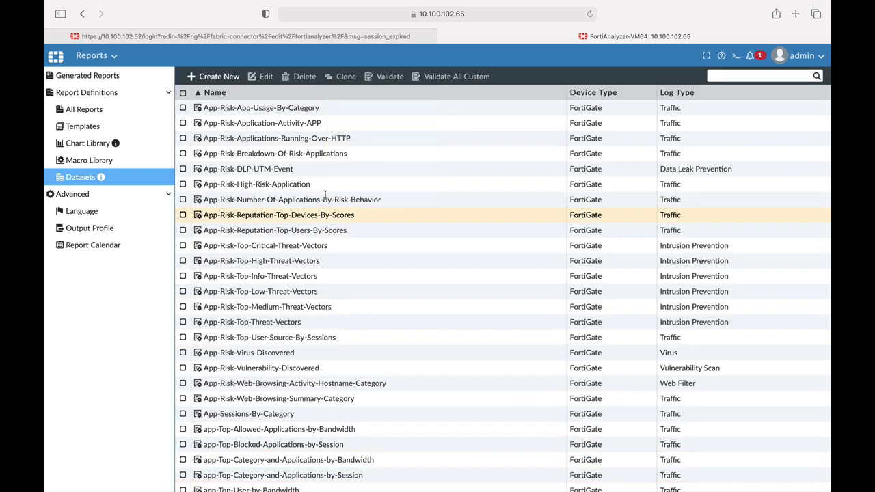
mouse_move(314, 176)
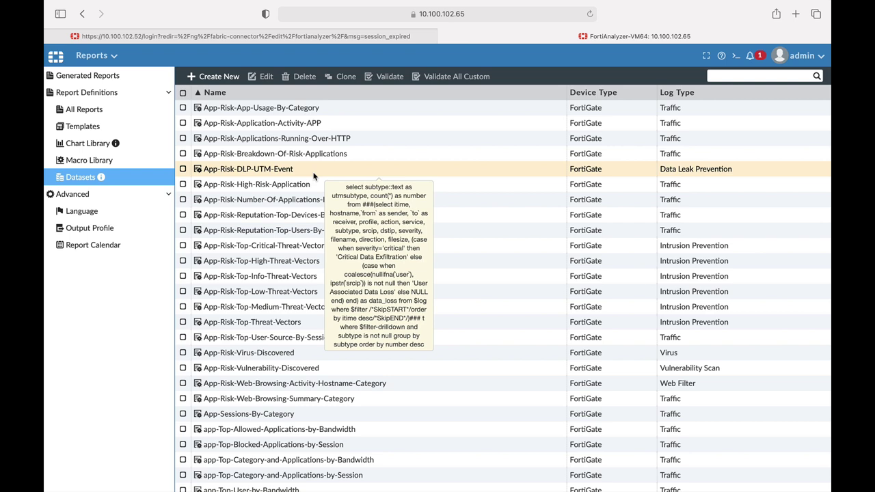
Create a blank report named "test" in the All Reports folder and enable auto-cache in its settings, showing its filter options.
click(86, 112)
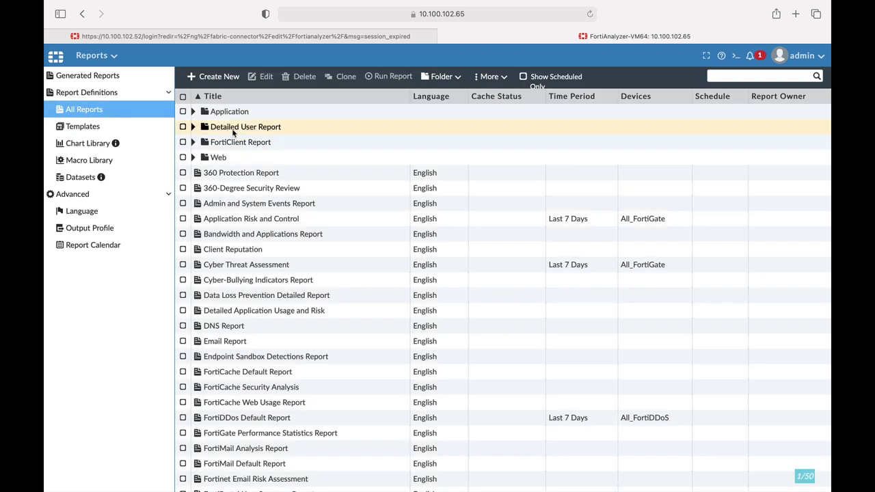
click(229, 78)
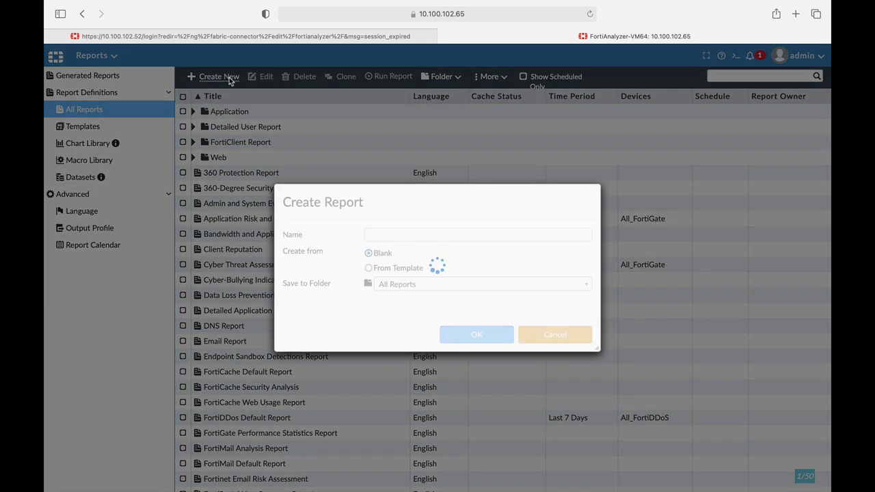
click(391, 234)
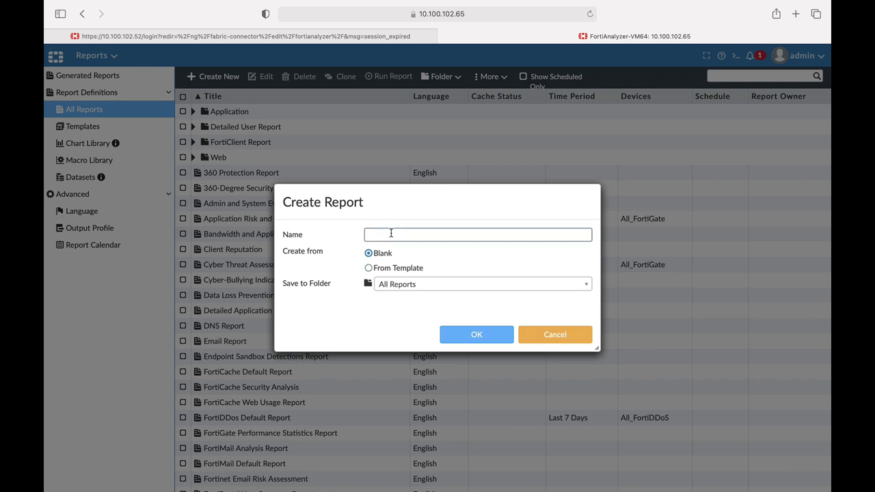
text(test)
click(491, 334)
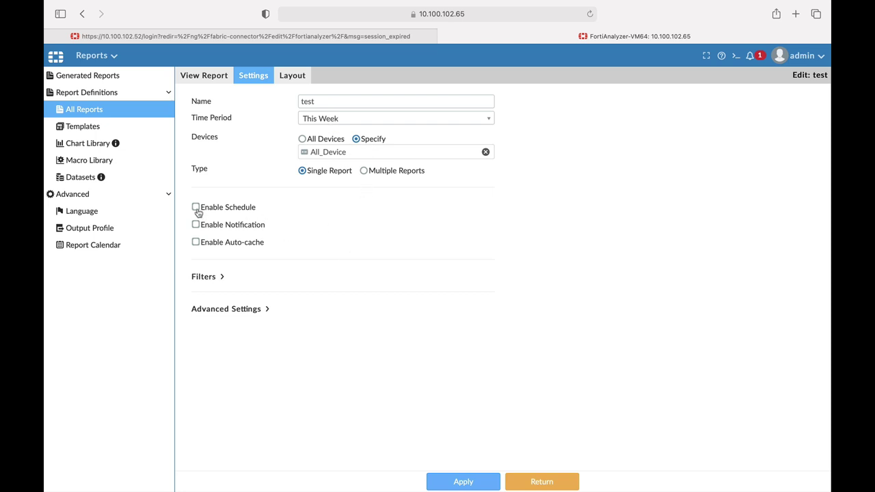
click(196, 244)
click(218, 277)
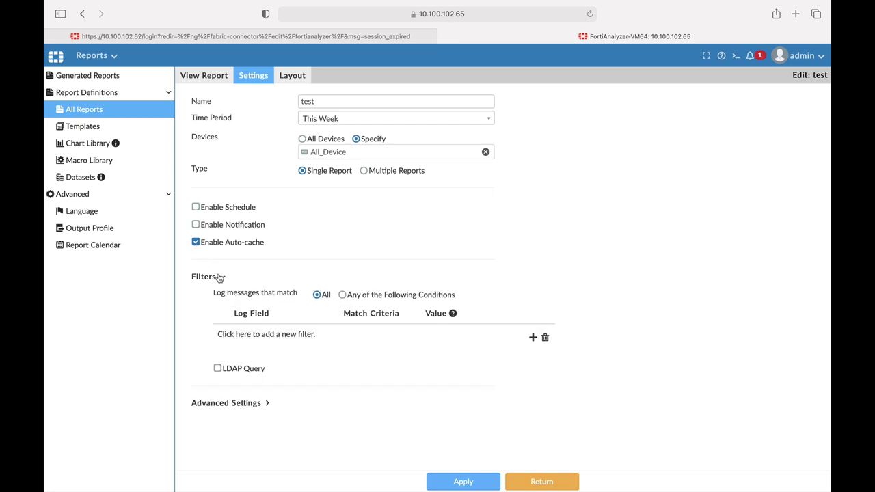
In the report's layout, start inserting a chart and browse the list of available charts.
click(291, 77)
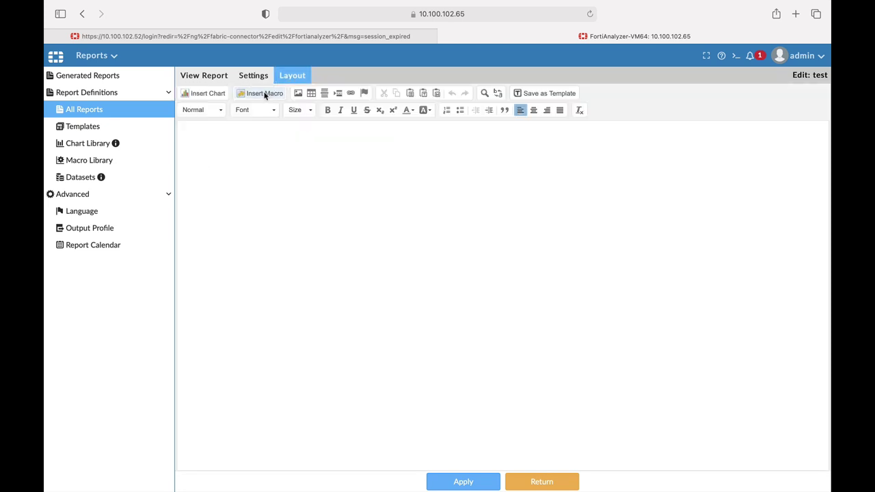
click(217, 96)
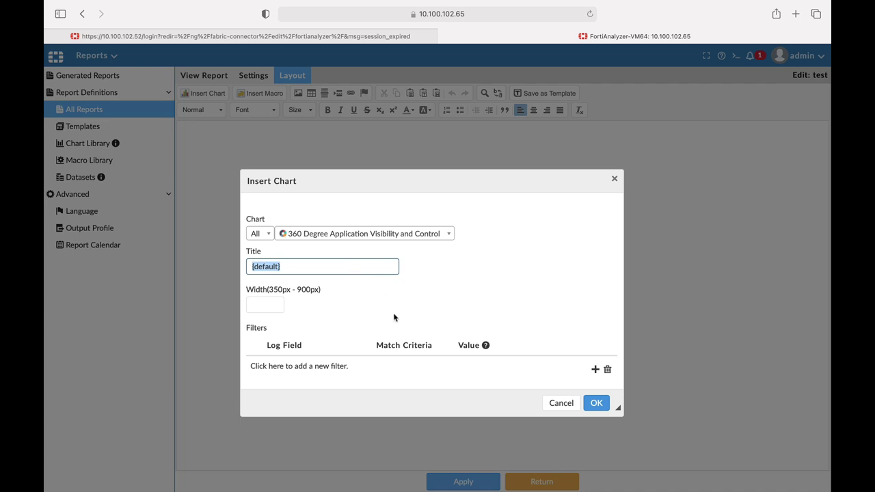
click(397, 235)
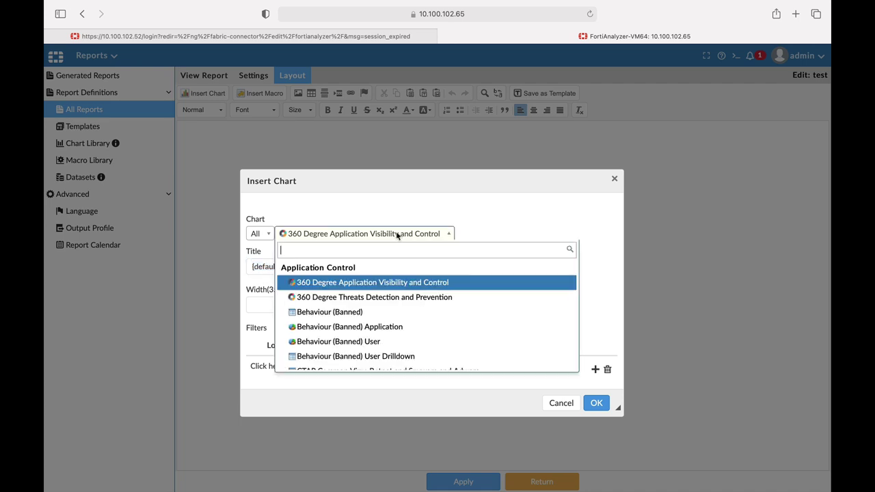
scroll(387, 346, down, 10)
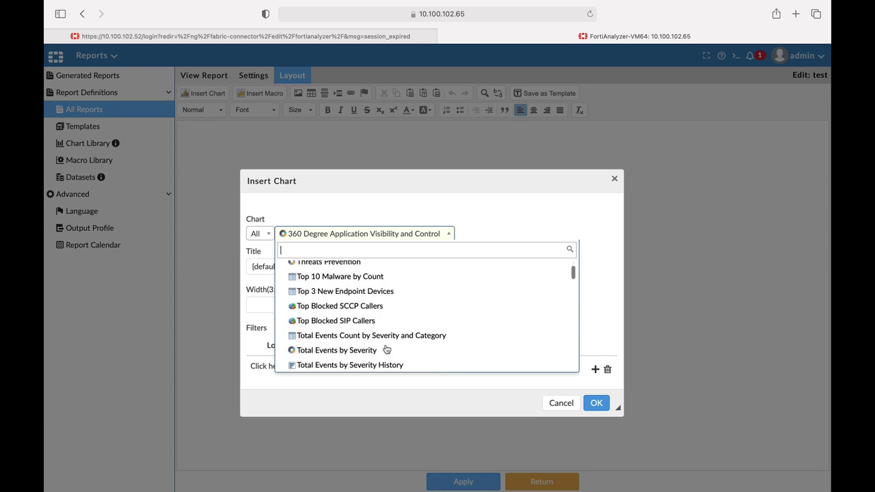